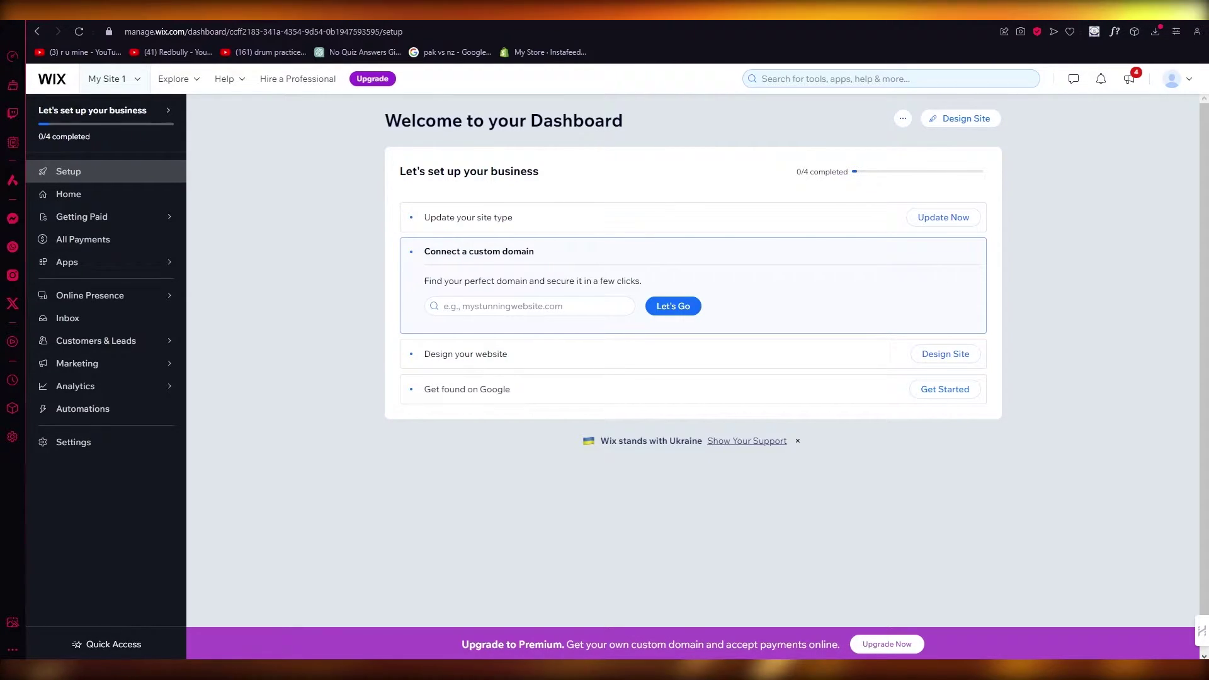
# Go from the site dashboard to the most popular Wix website templates gallery.
pyautogui.click(962, 118)
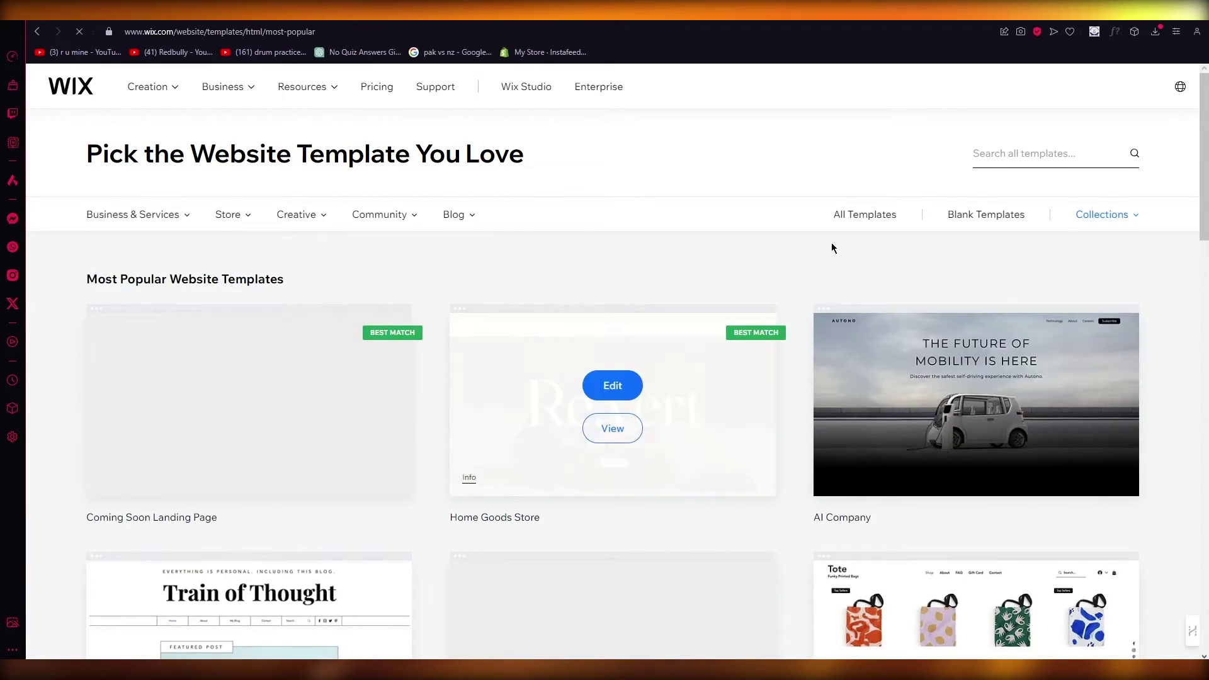
pyautogui.scroll(-2, 756, 245)
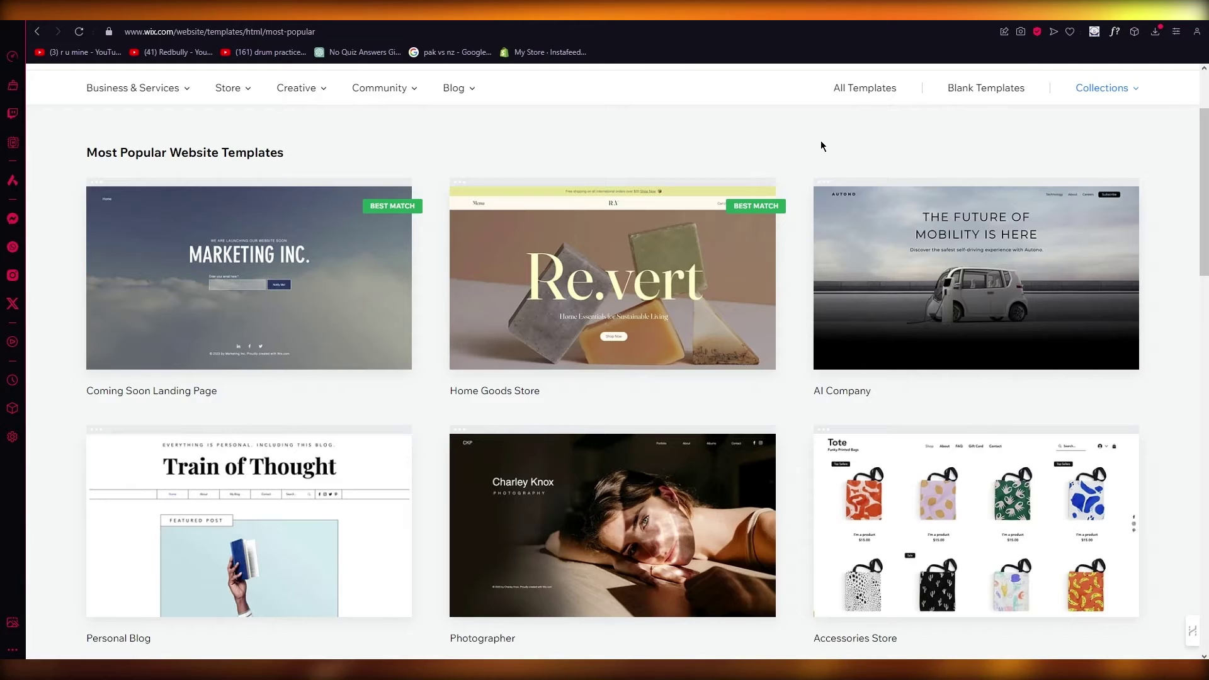
pyautogui.scroll(2, 232, 108)
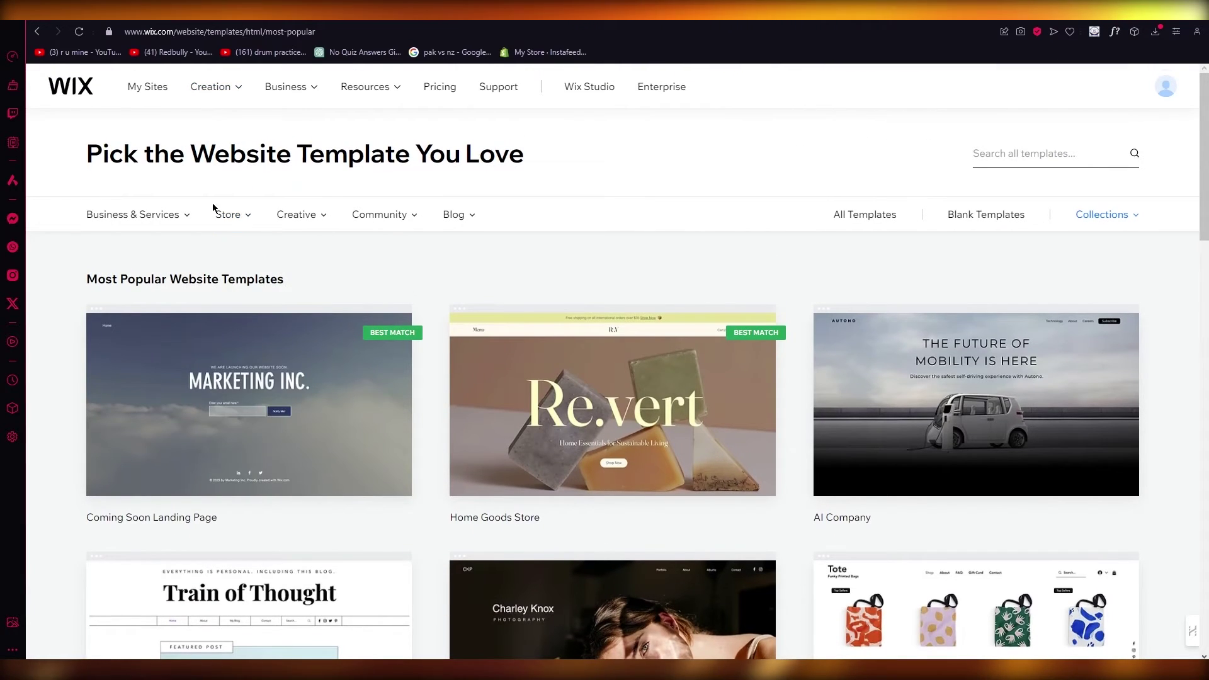